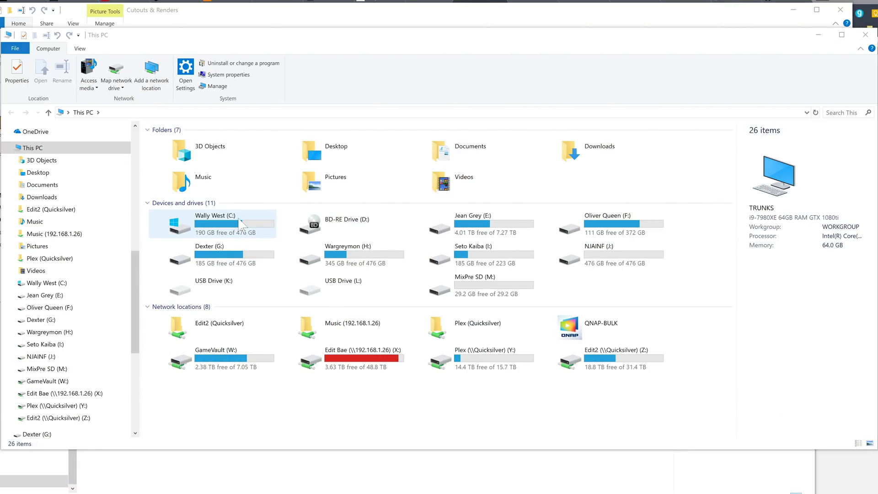
- Browse to C:\Program Files (x86)\obs-studio-MC\bin\64bit and launch obs64.exe
double_click(242, 225)
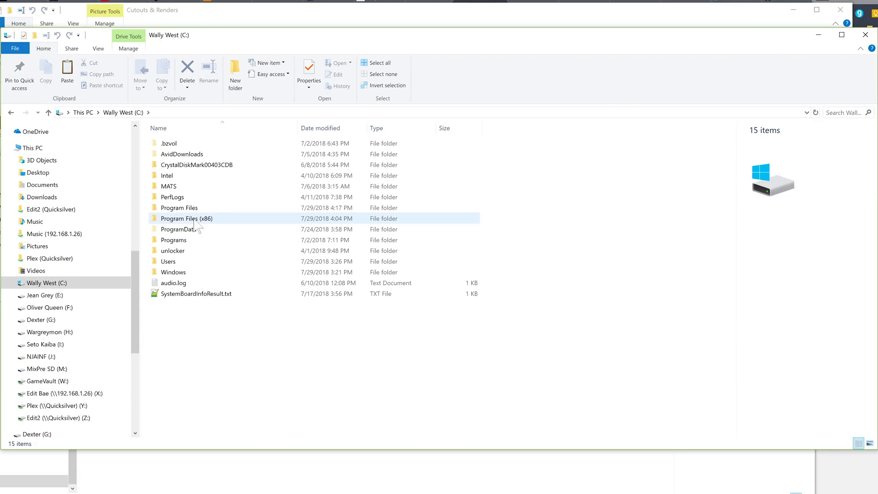
double_click(196, 220)
scroll(235, 334, "down", 7)
scroll(235, 335, "down", 8)
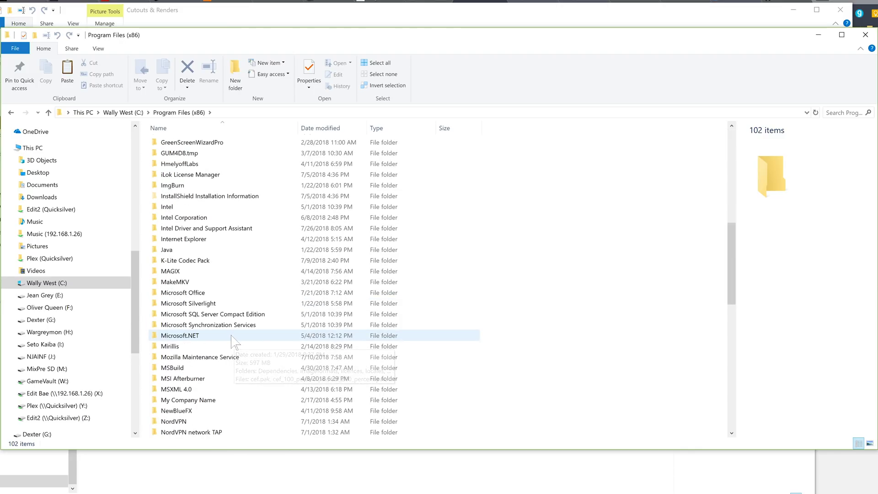
double_click(192, 371)
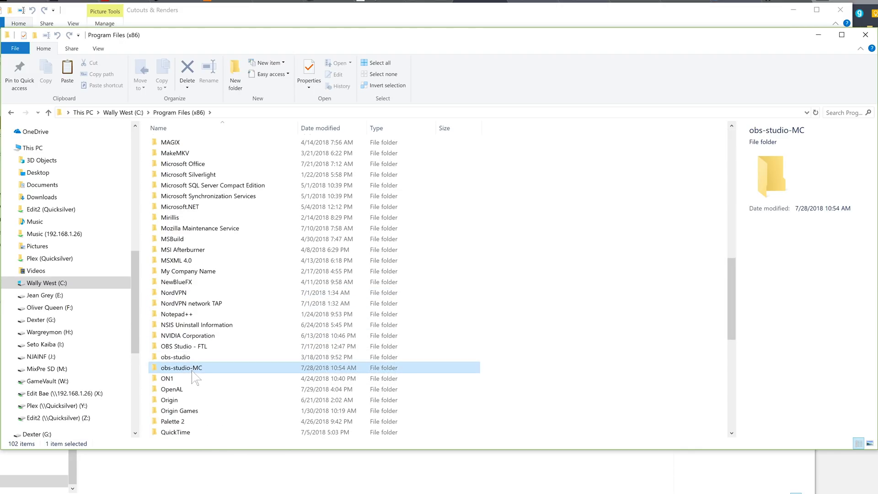
double_click(167, 145)
double_click(171, 143)
left_click(173, 369)
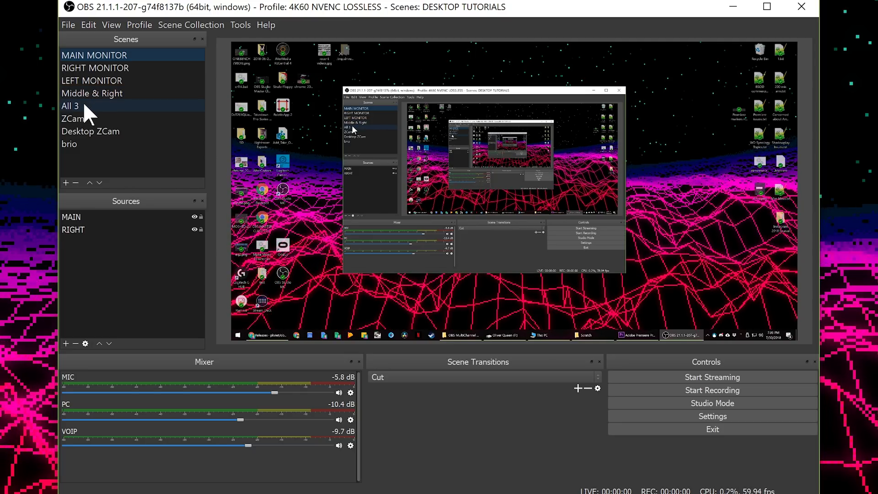
- With the ZCam scene selected, duplicate the current profile under the name 'Desktop MULTI'
left_click(81, 117)
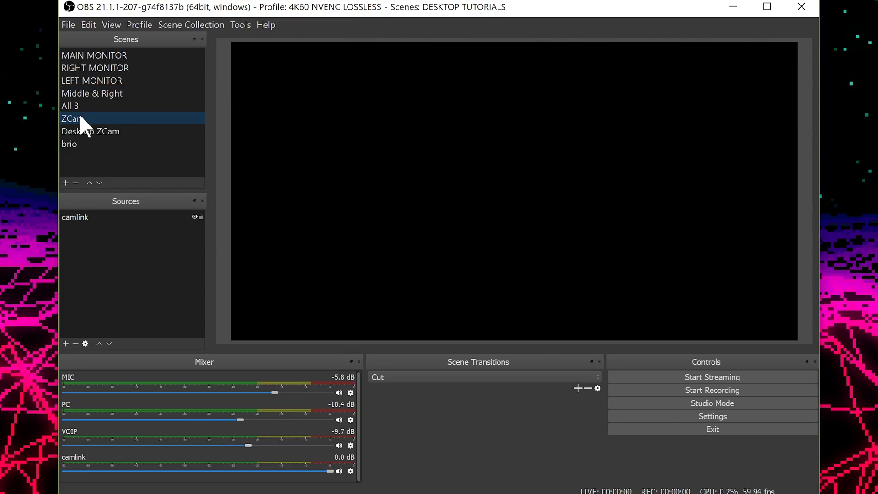
left_click(126, 25)
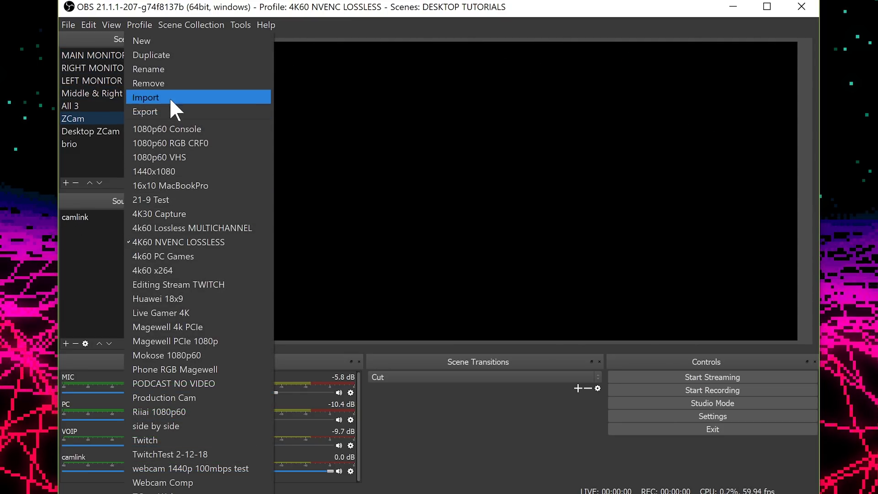
left_click(169, 56)
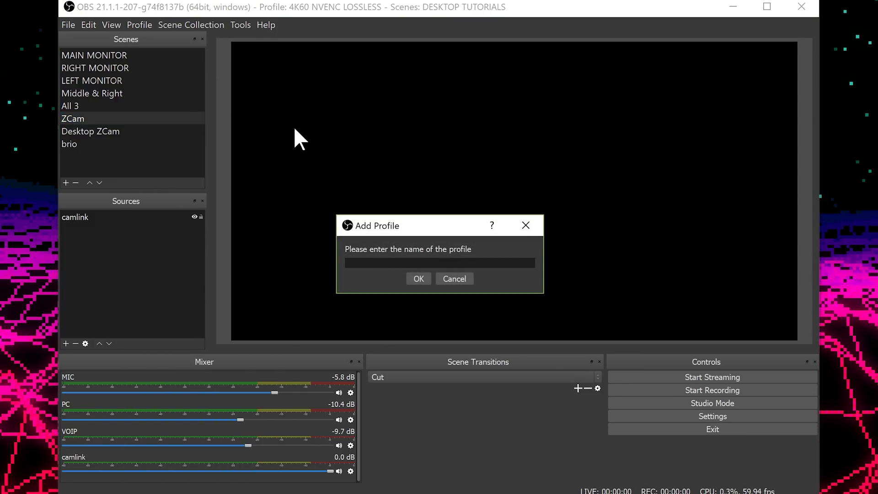
type("Desktop MU")
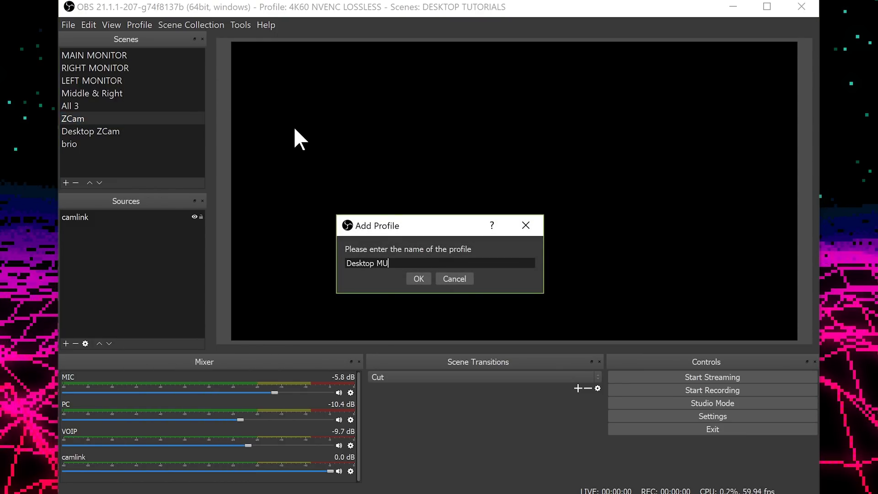
type("LTI")
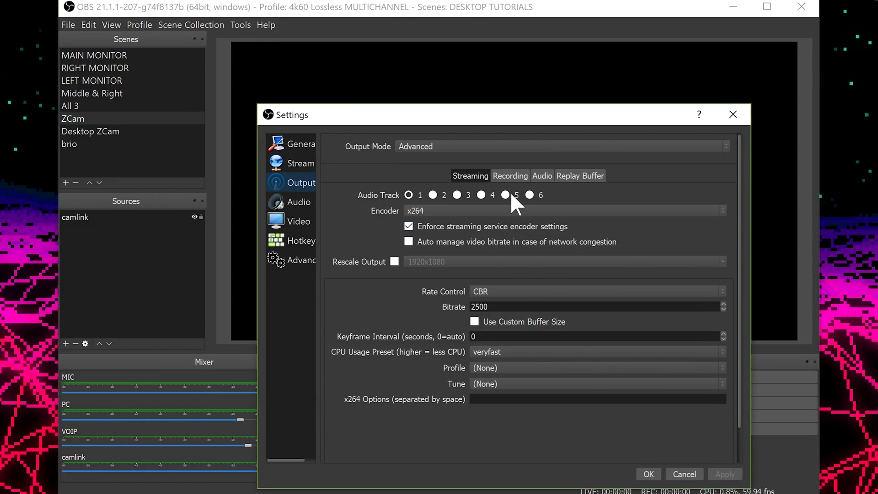
- Set recording to Custom Output (FFmpeg) with matroska container and nvenc_h264 video encoder
left_click(510, 175)
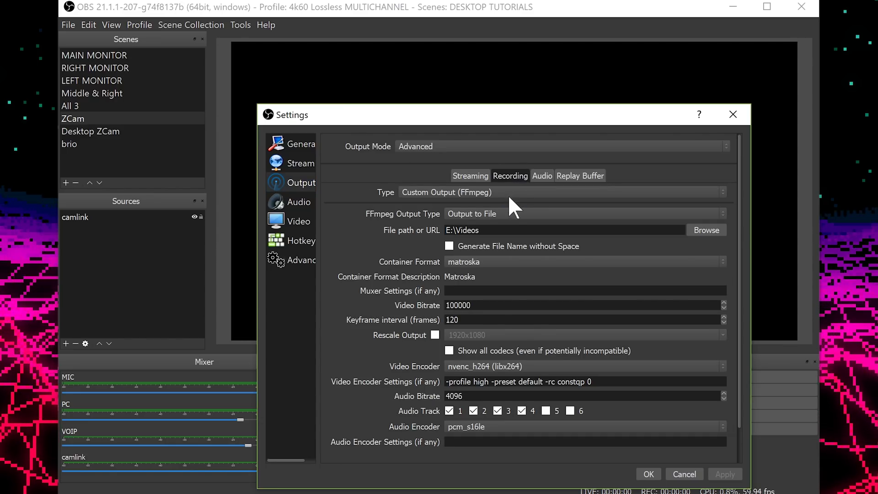
left_click(479, 194)
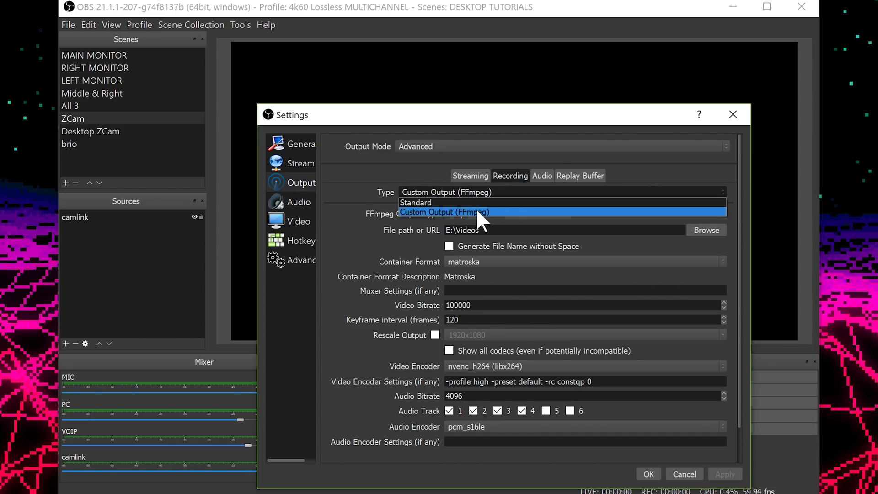
left_click(469, 212)
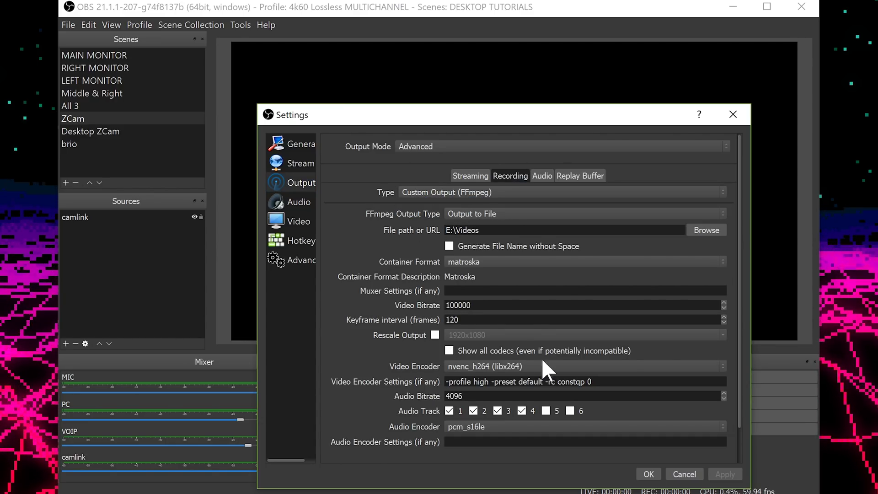
left_click(664, 264)
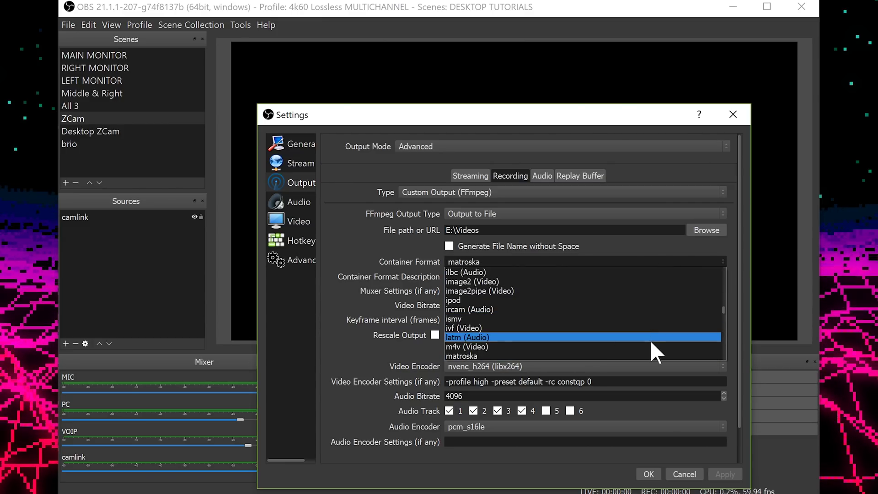
left_click(649, 355)
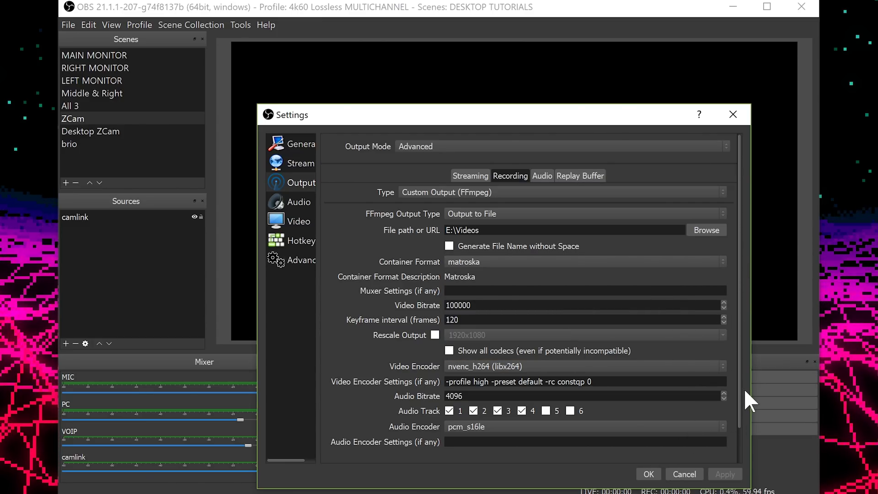
scroll(739, 386, "down", 2)
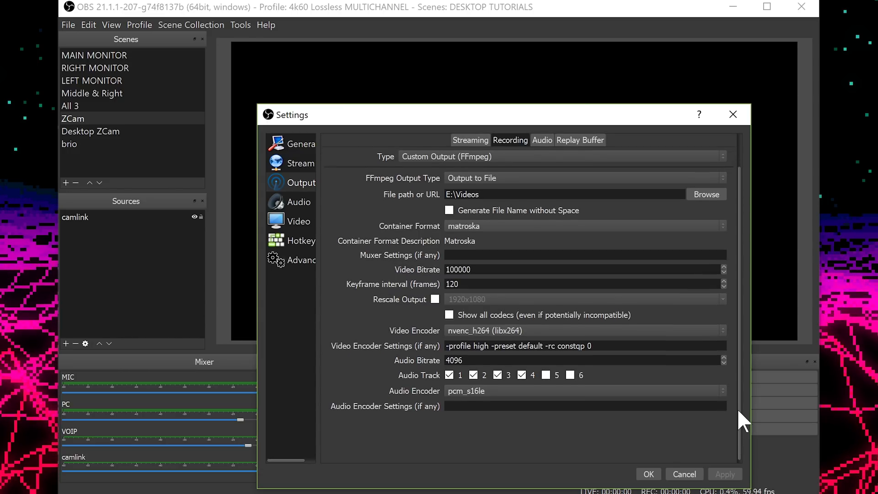
left_click(536, 327)
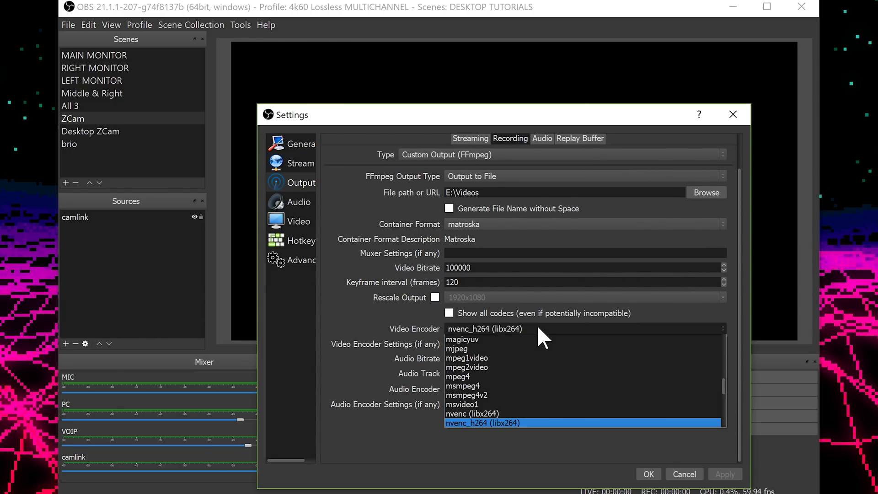
scroll(533, 403, "up", 2)
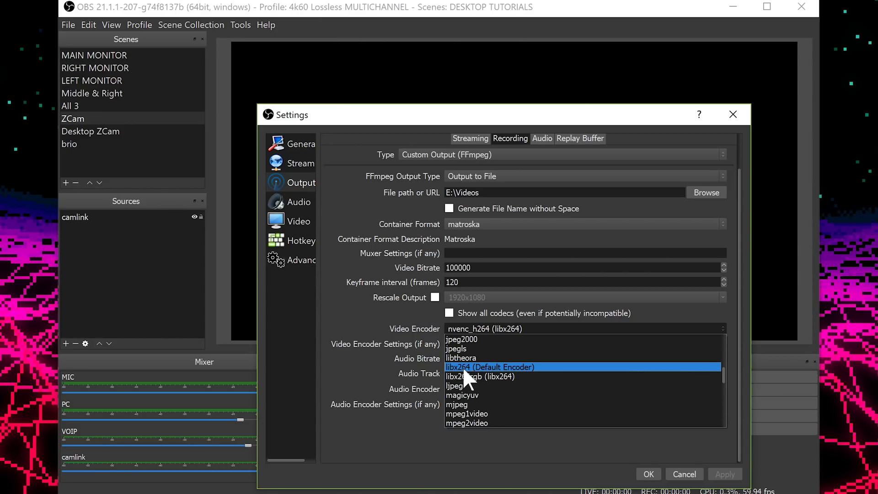
left_click(390, 312)
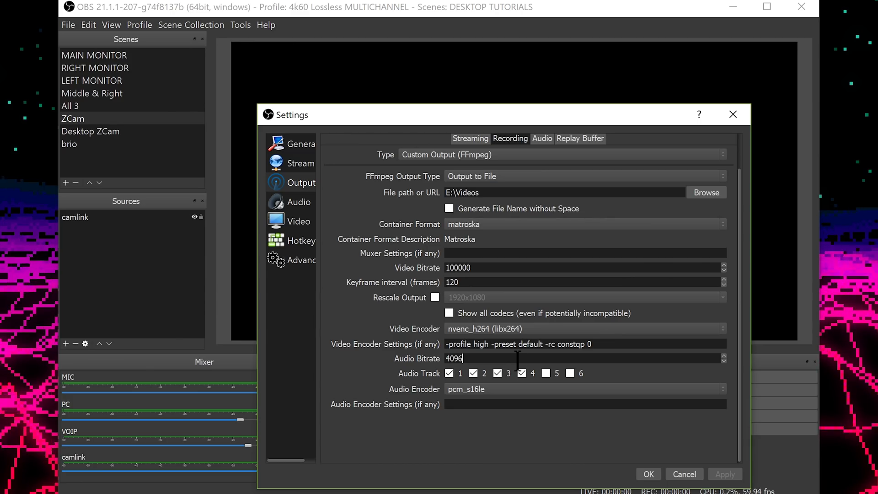
- Keep pcm_s16le audio, drop Audio Track 4 so only tracks 1–3 record, and save
left_click(500, 386)
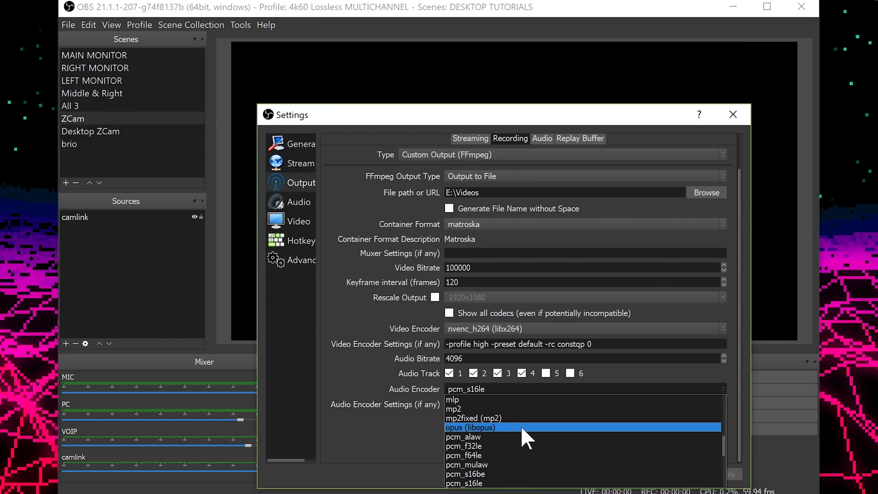
scroll(525, 450, "down", 1)
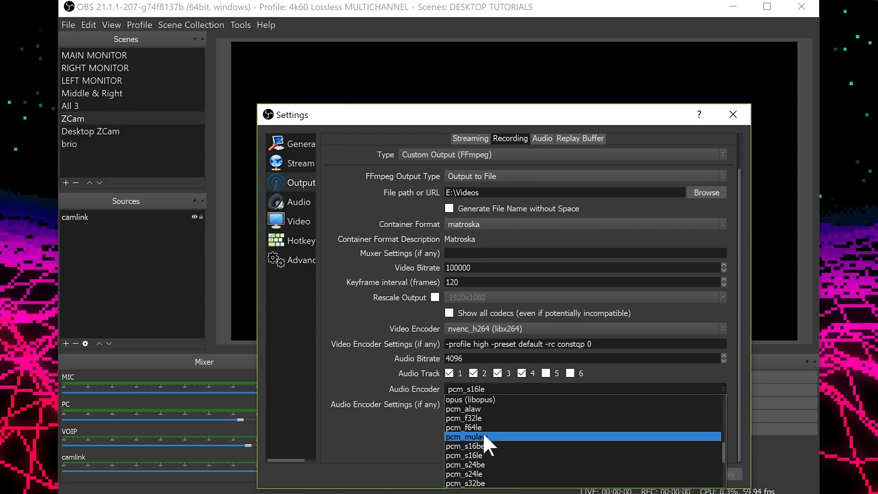
left_click(471, 454)
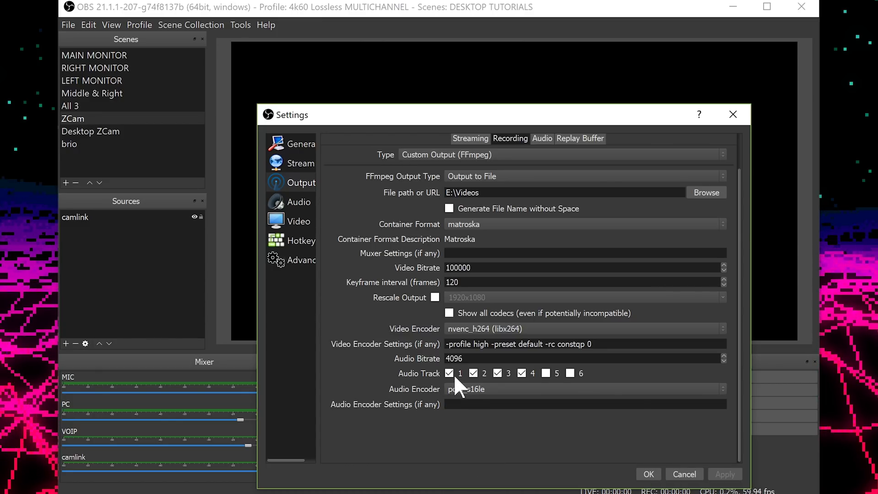
left_click(522, 374)
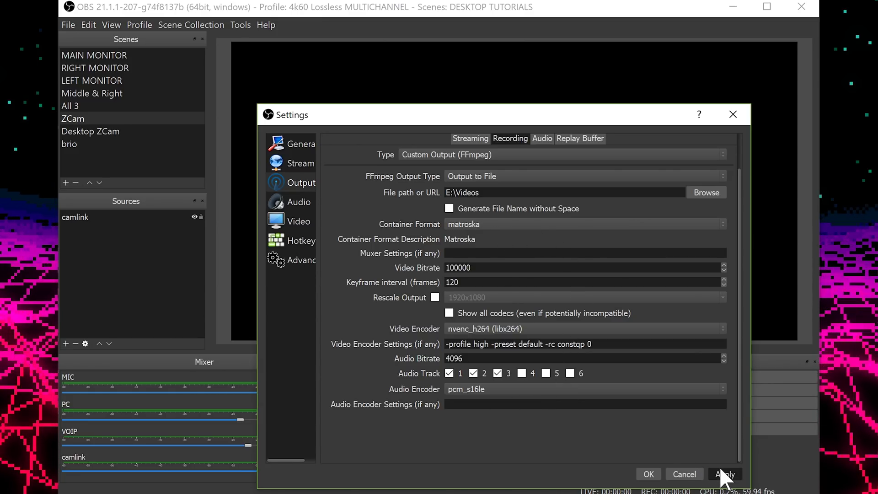
left_click(647, 474)
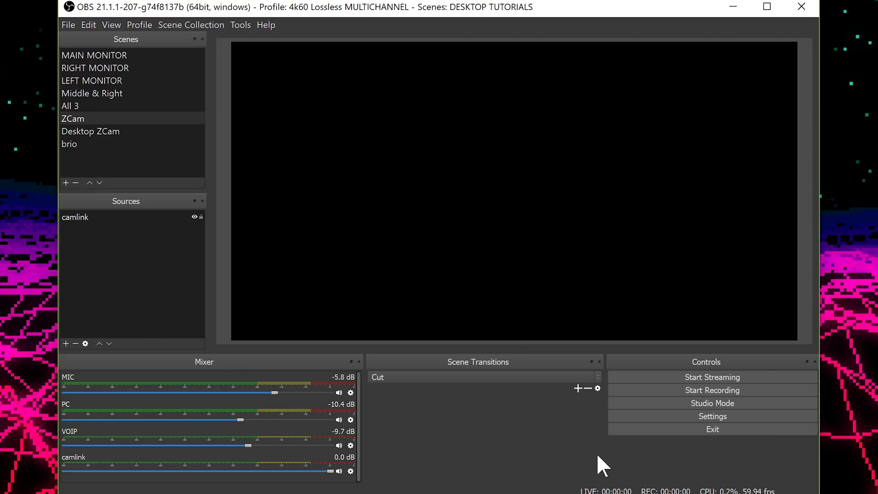
- Make a roughly 15-second test recording, then show the recordings folder from the File menu
left_click(685, 391)
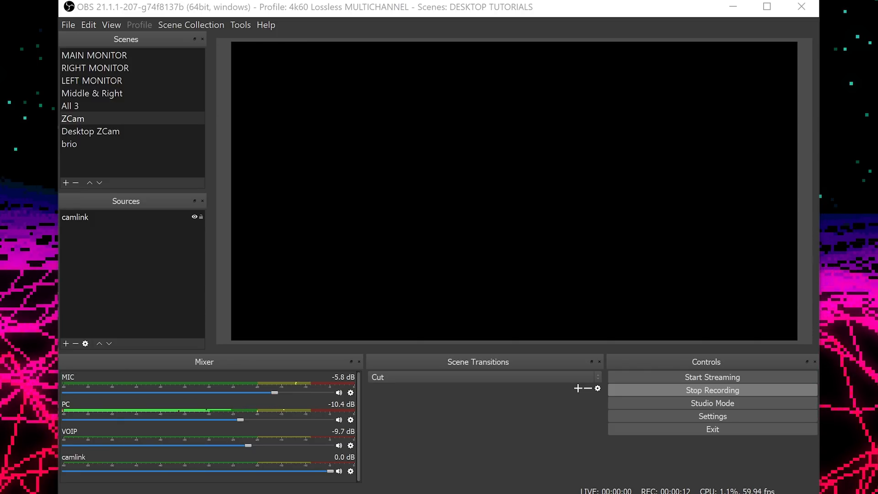
left_click(732, 390)
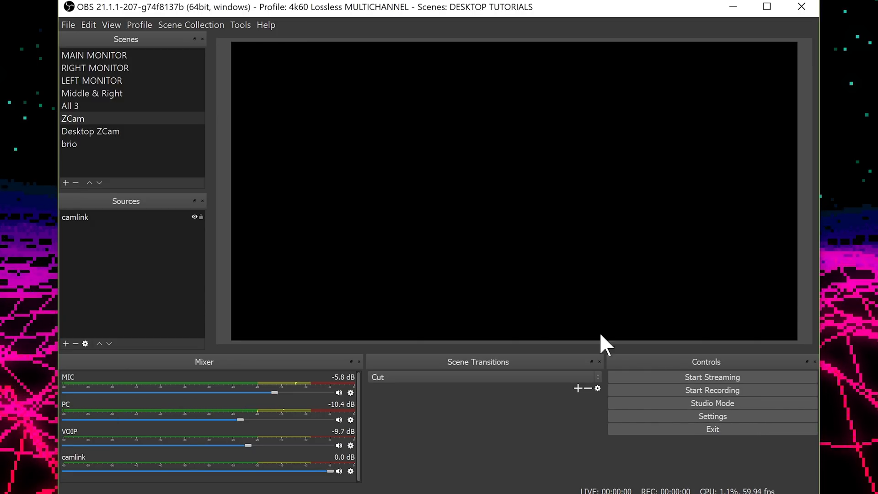
left_click(70, 24)
left_click(89, 41)
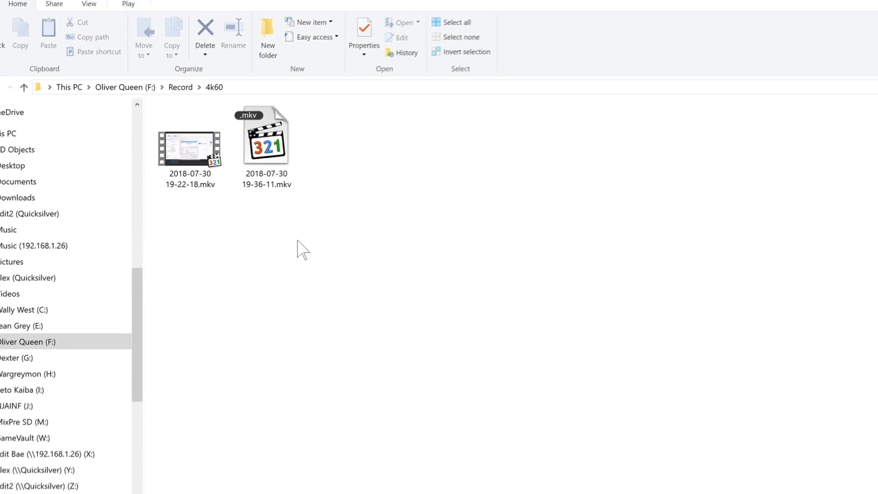
left_click(39, 294)
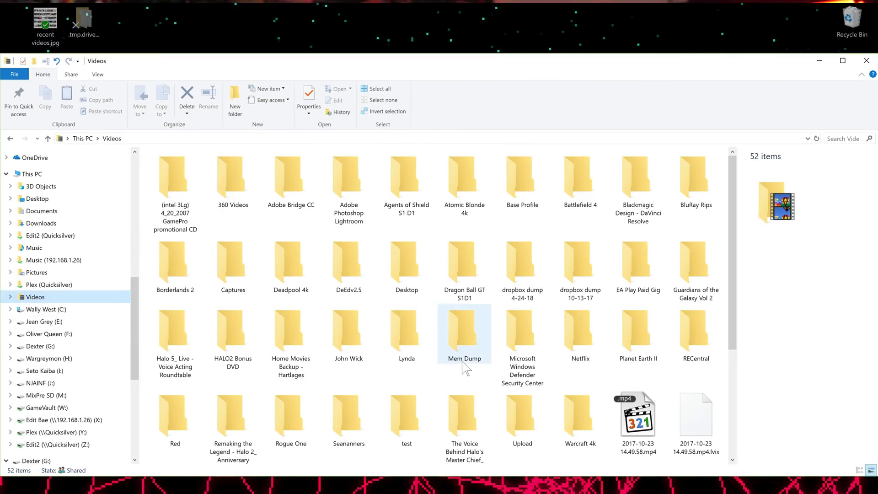
scroll(464, 366, "down", 3)
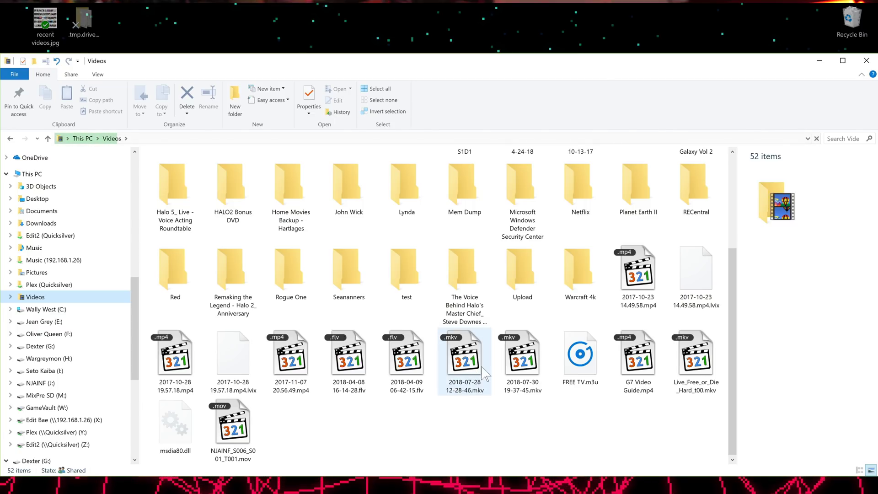
left_click(512, 362)
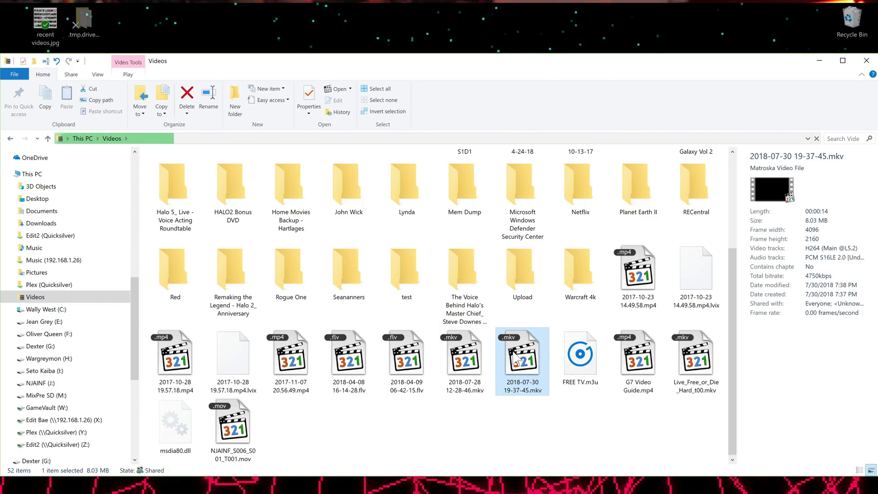
right_click(513, 351)
left_click(544, 48)
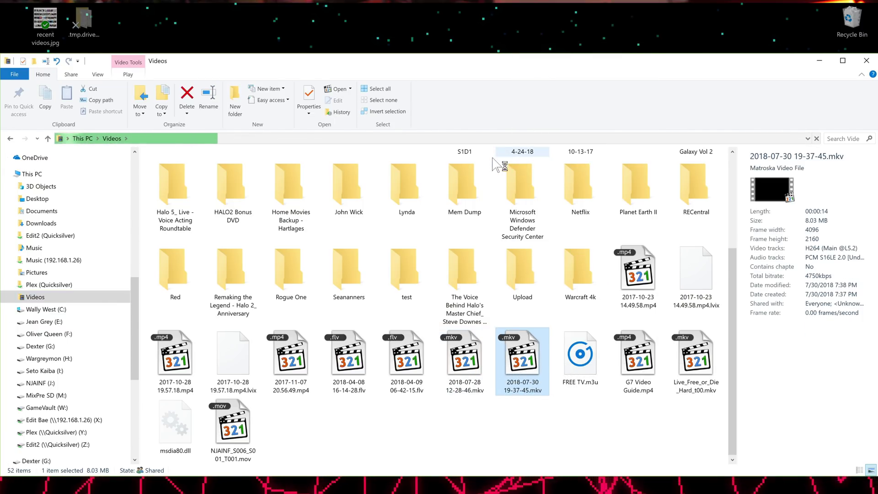
left_click_drag(517, 244, 518, 343)
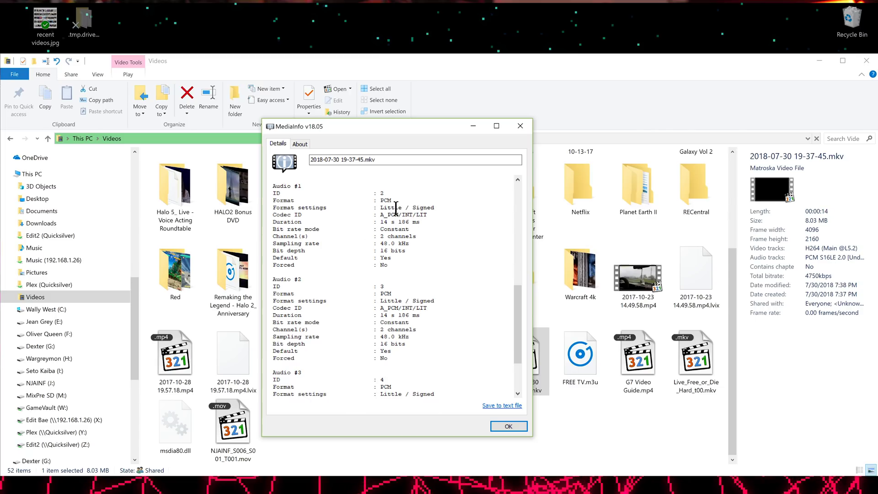
- Check the three PCM audio tracks, close MediaInfo, and run a Video Transcode of the .mkv
scroll(520, 319, "down", 3)
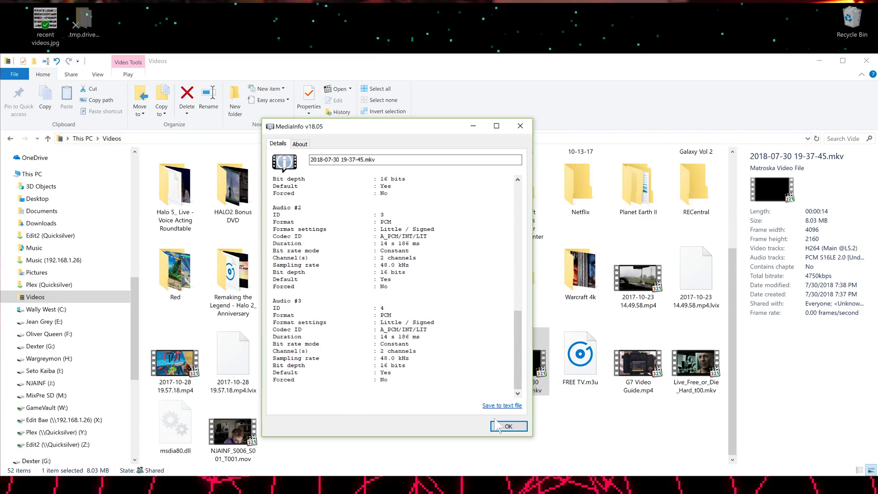
left_click(506, 426)
right_click(525, 359)
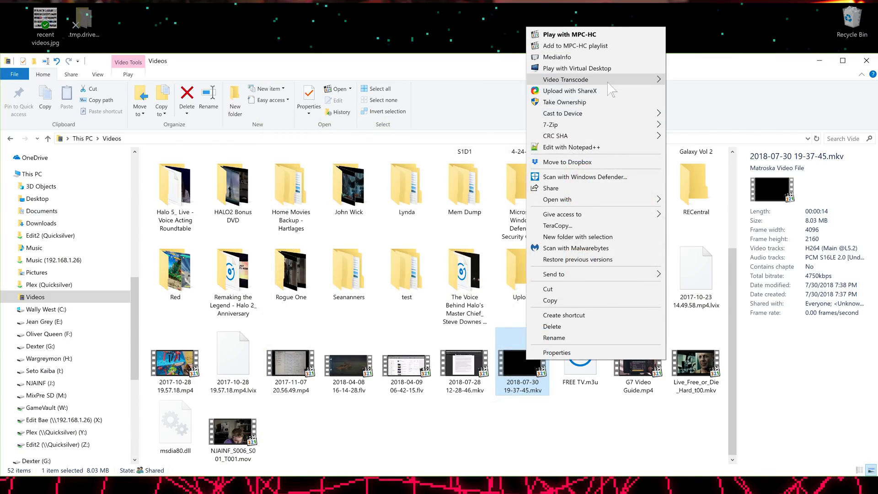
mouse_move(607, 81)
left_click(695, 128)
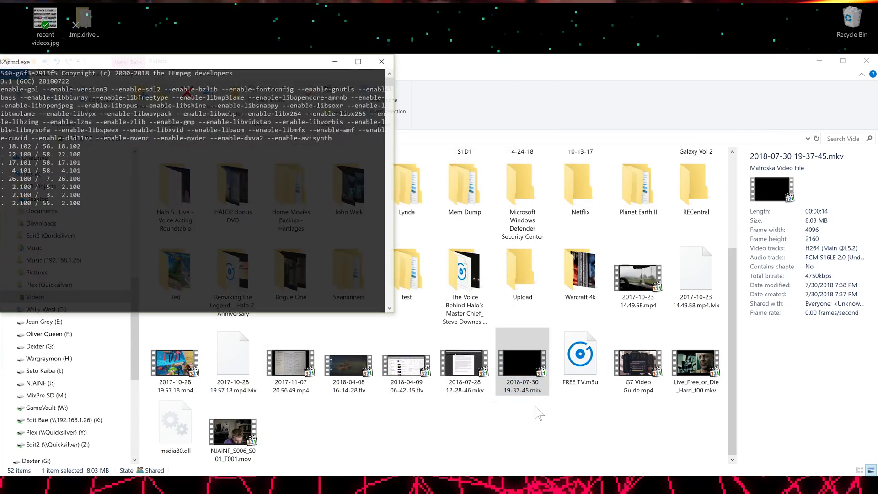